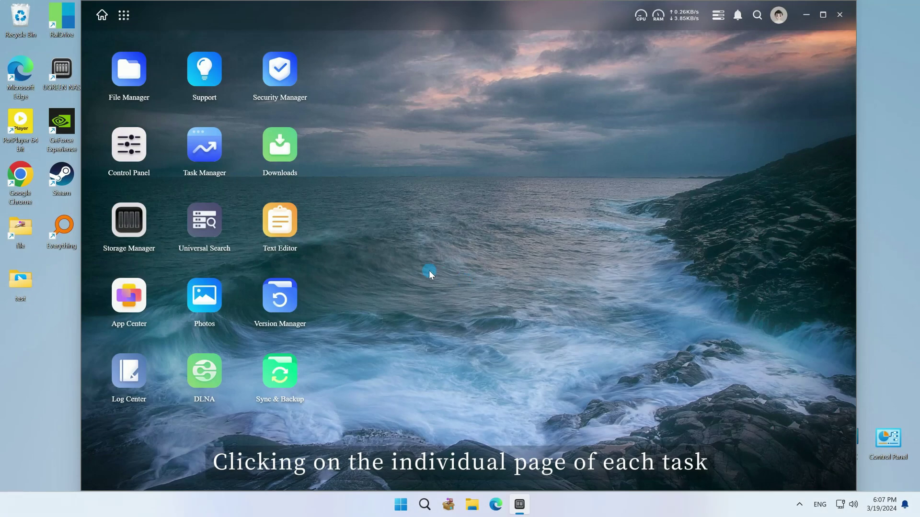
Open Task Manager and view the CPU, GPU, Memory, Network, Hard Disk and Volume charts.
{"action": "left_click", "coordinate": [202, 163]}
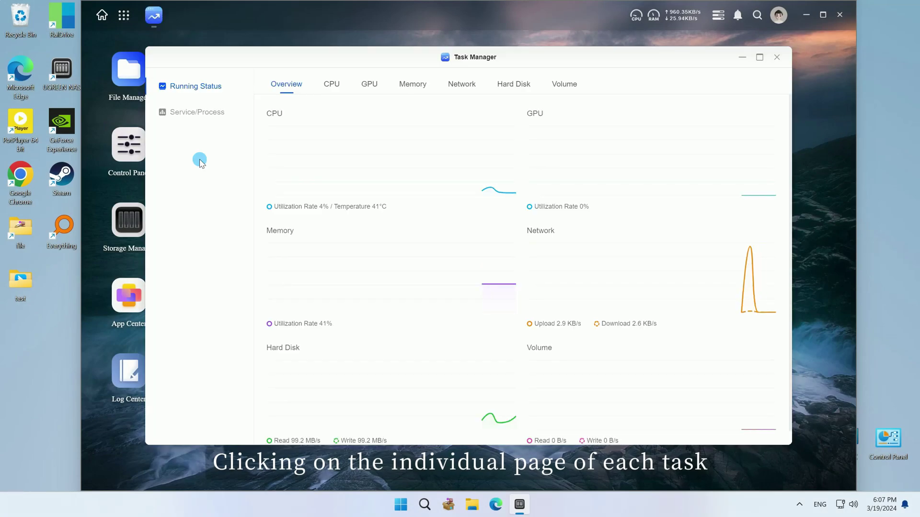
{"action": "left_click", "coordinate": [333, 84]}
{"action": "left_click", "coordinate": [365, 84]}
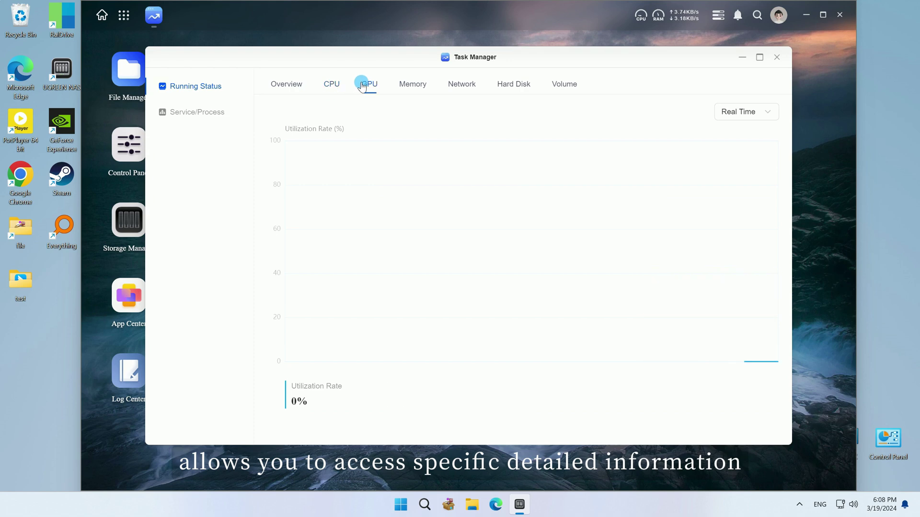
{"action": "left_click", "coordinate": [412, 83]}
{"action": "left_click", "coordinate": [460, 84]}
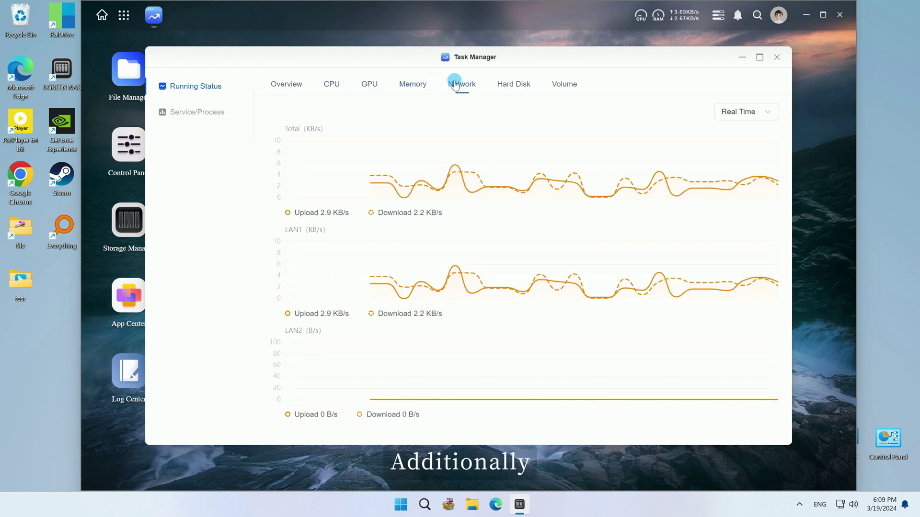
{"action": "mouse_move", "coordinate": [472, 176]}
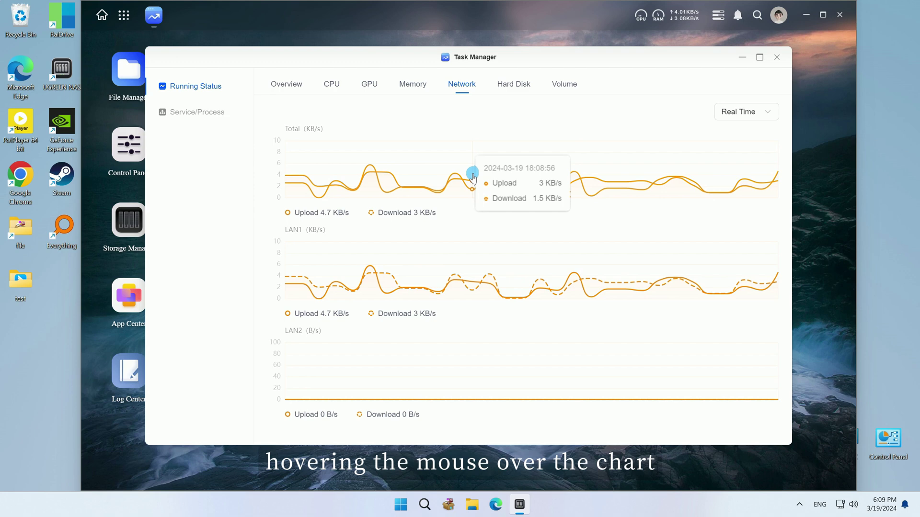
{"action": "left_click", "coordinate": [513, 84]}
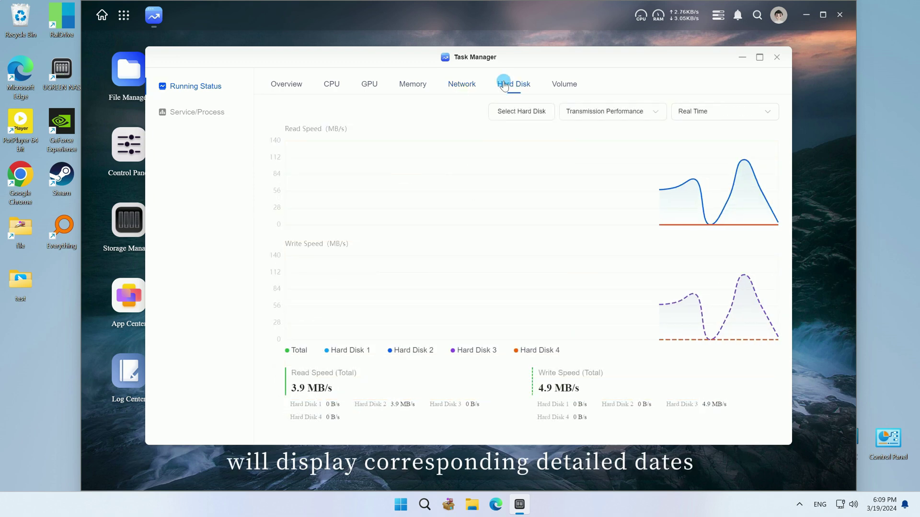
{"action": "left_click", "coordinate": [564, 85]}
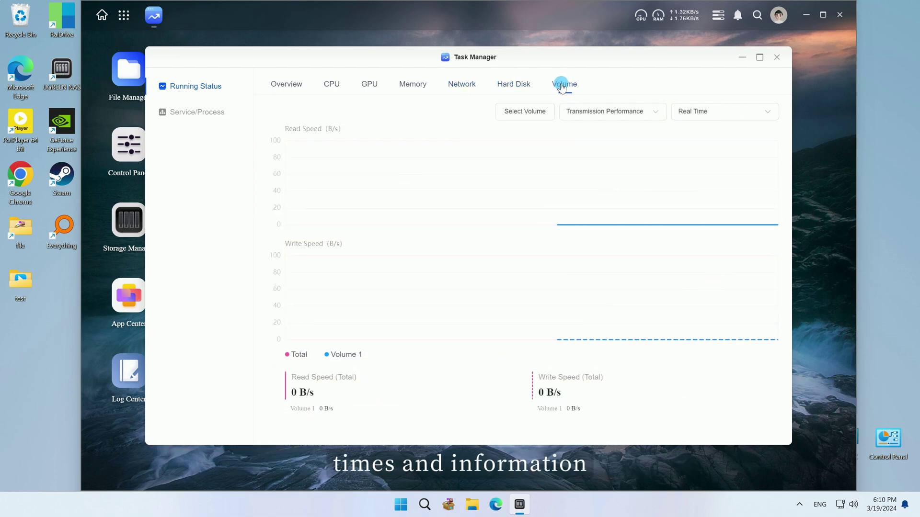
On the Hard Disk page, preview the Select Hard Disk dialog and close it.
{"action": "left_click", "coordinate": [515, 84]}
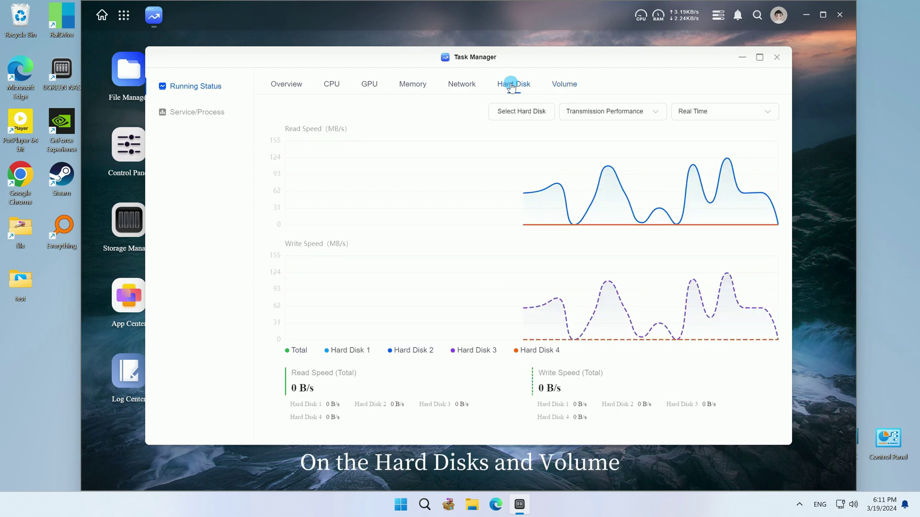
{"action": "left_click", "coordinate": [522, 111]}
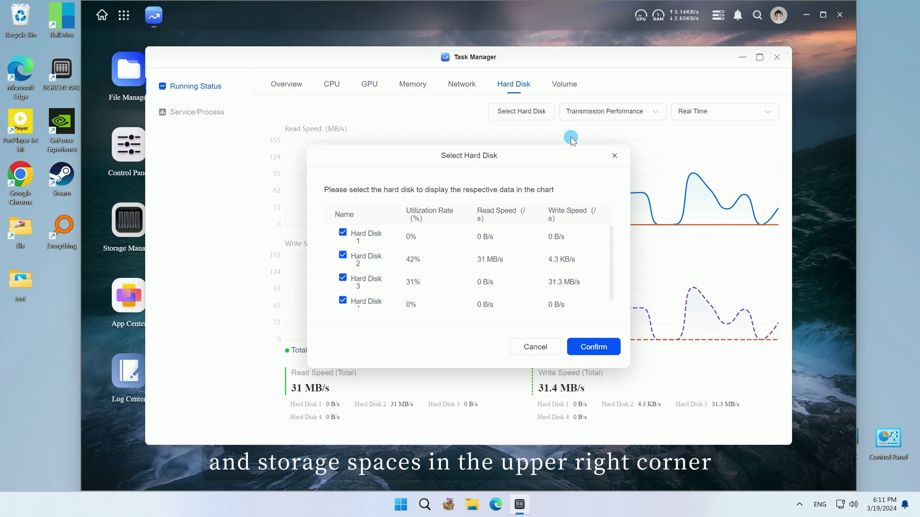
{"action": "left_click", "coordinate": [615, 156]}
Preview the Select Volume dialog, then view the services list and switch to the Process tab.
{"action": "left_click", "coordinate": [564, 84]}
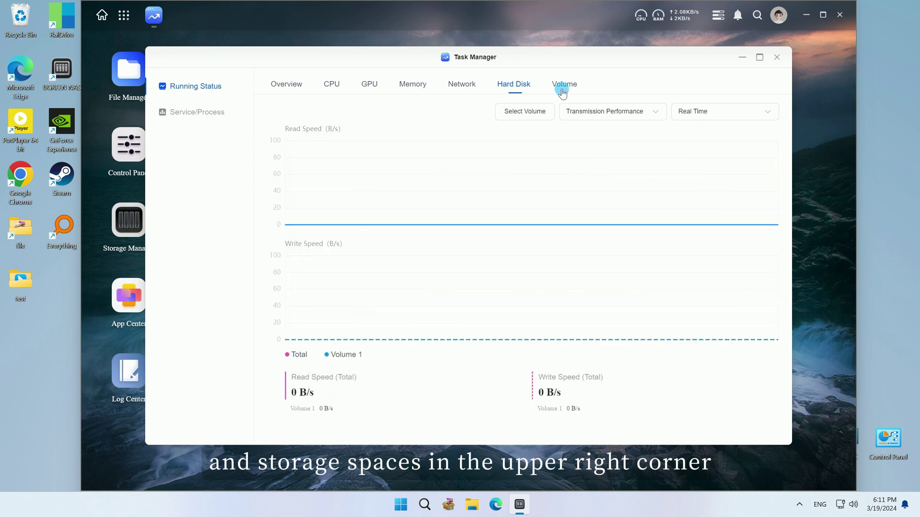
{"action": "left_click", "coordinate": [534, 112]}
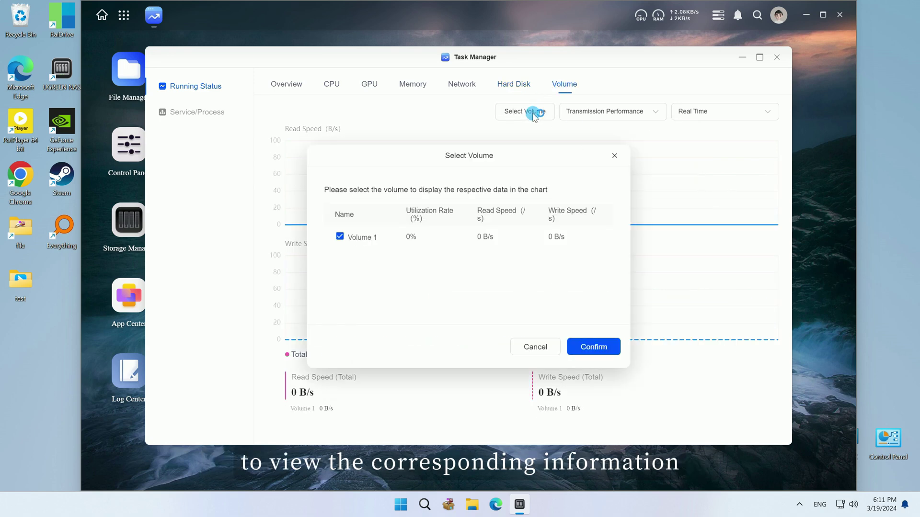
{"action": "left_click", "coordinate": [614, 155]}
{"action": "left_click", "coordinate": [197, 112]}
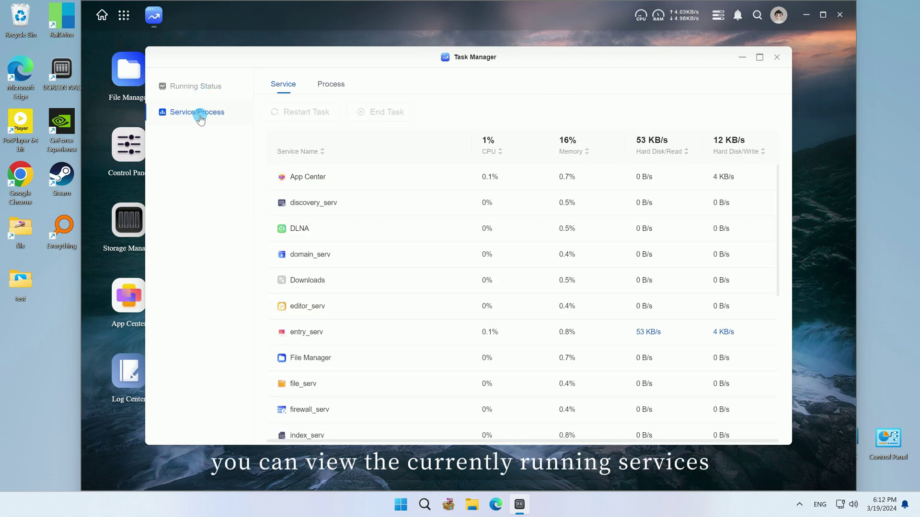
{"action": "left_click", "coordinate": [331, 84]}
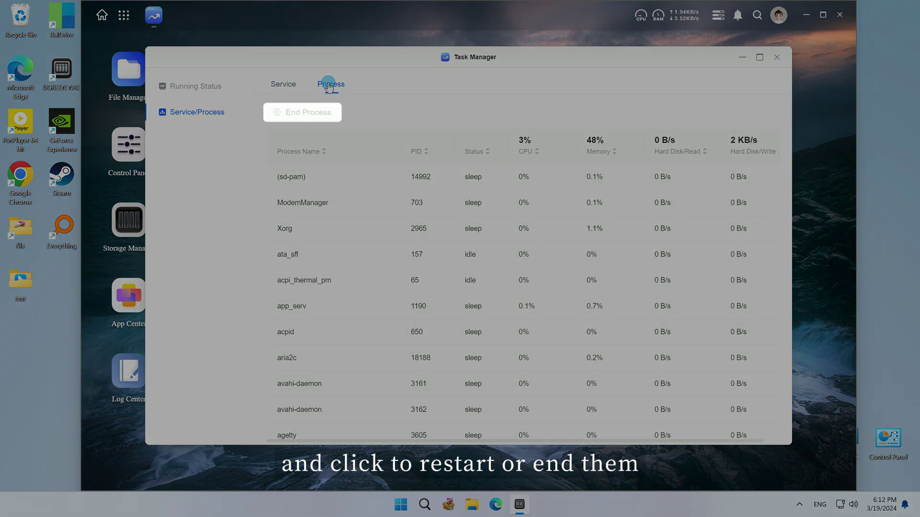